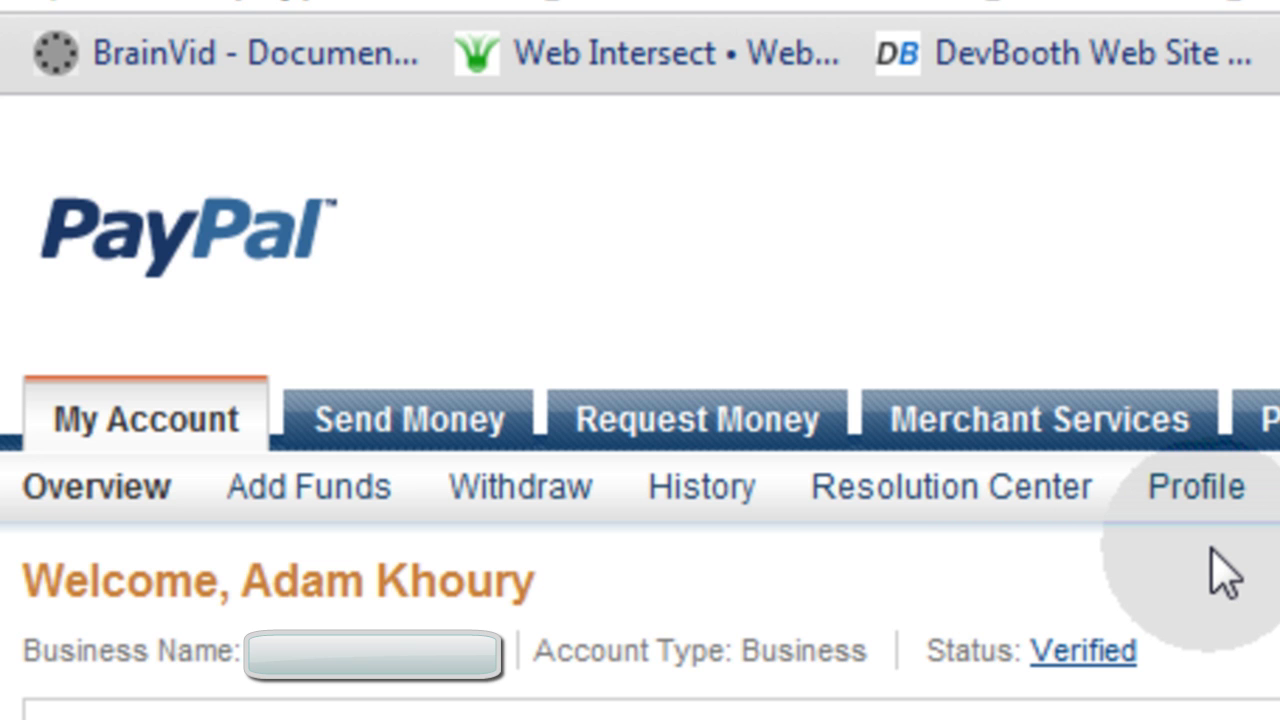
Step: Check the account type on the account overview and open the profile summary
double_click(834, 651)
left_click(857, 651)
left_click_drag(857, 651, 742, 651)
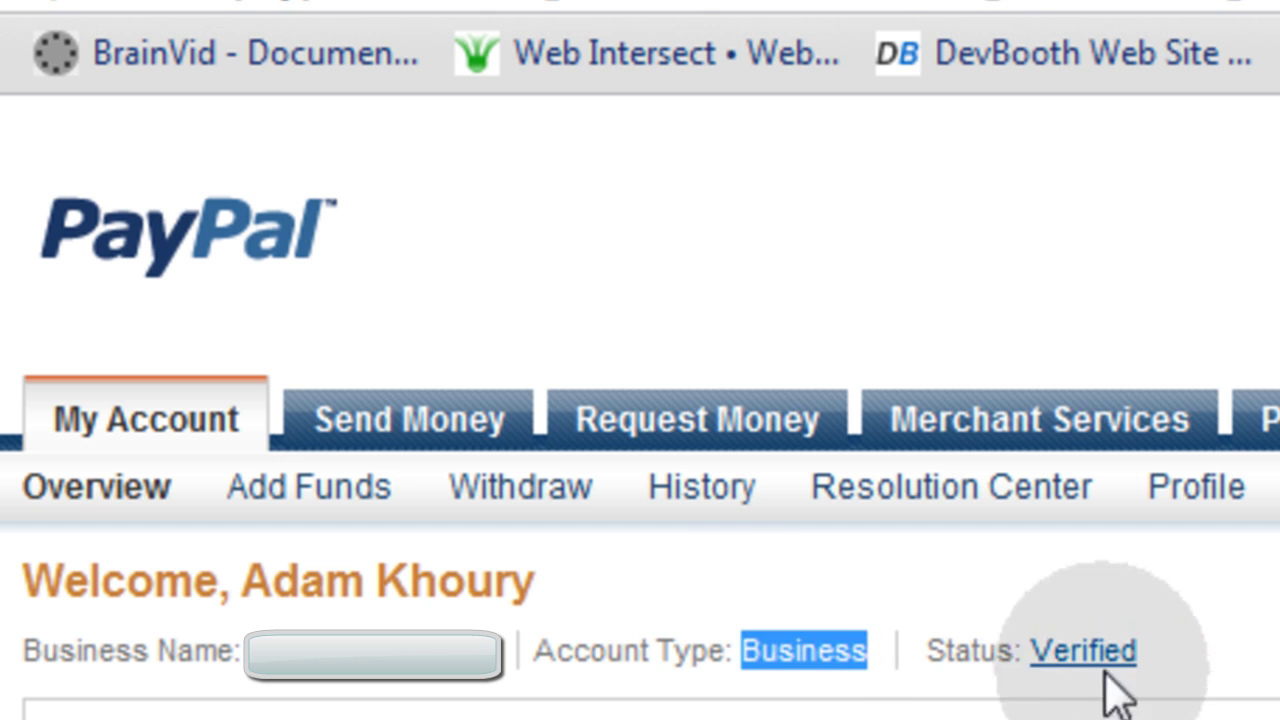
left_click(1186, 645)
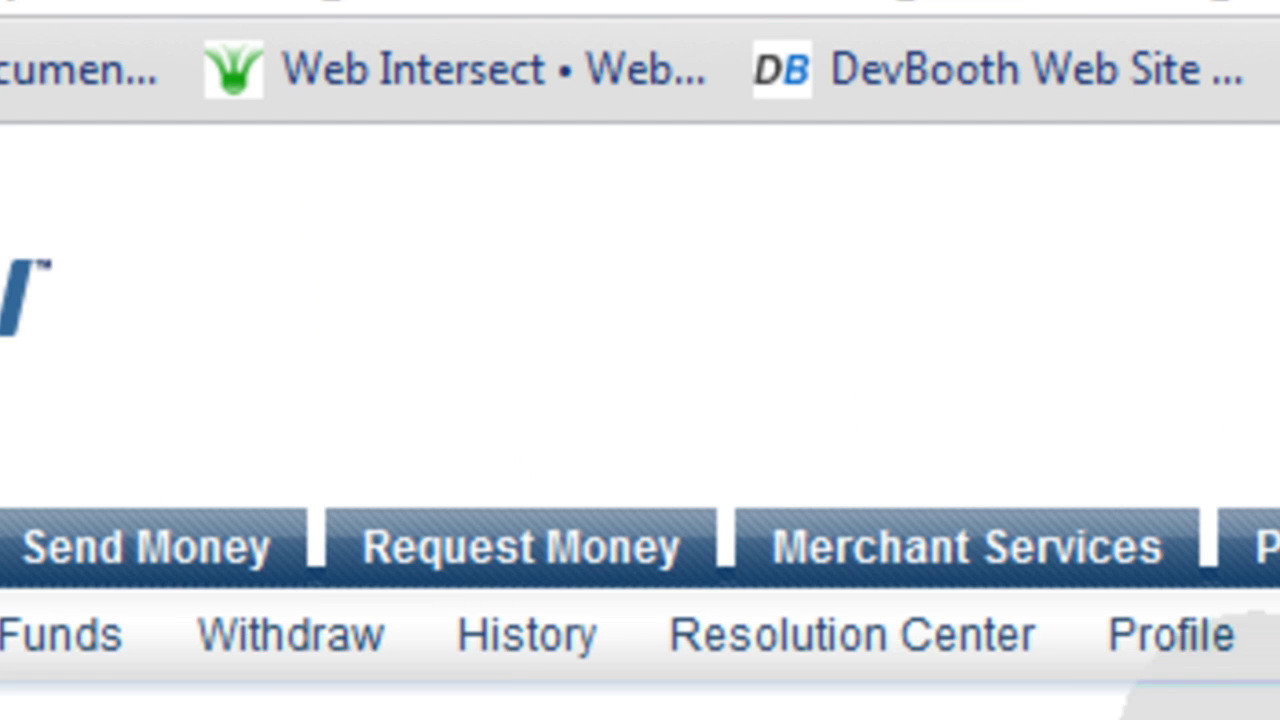
left_click(1180, 640)
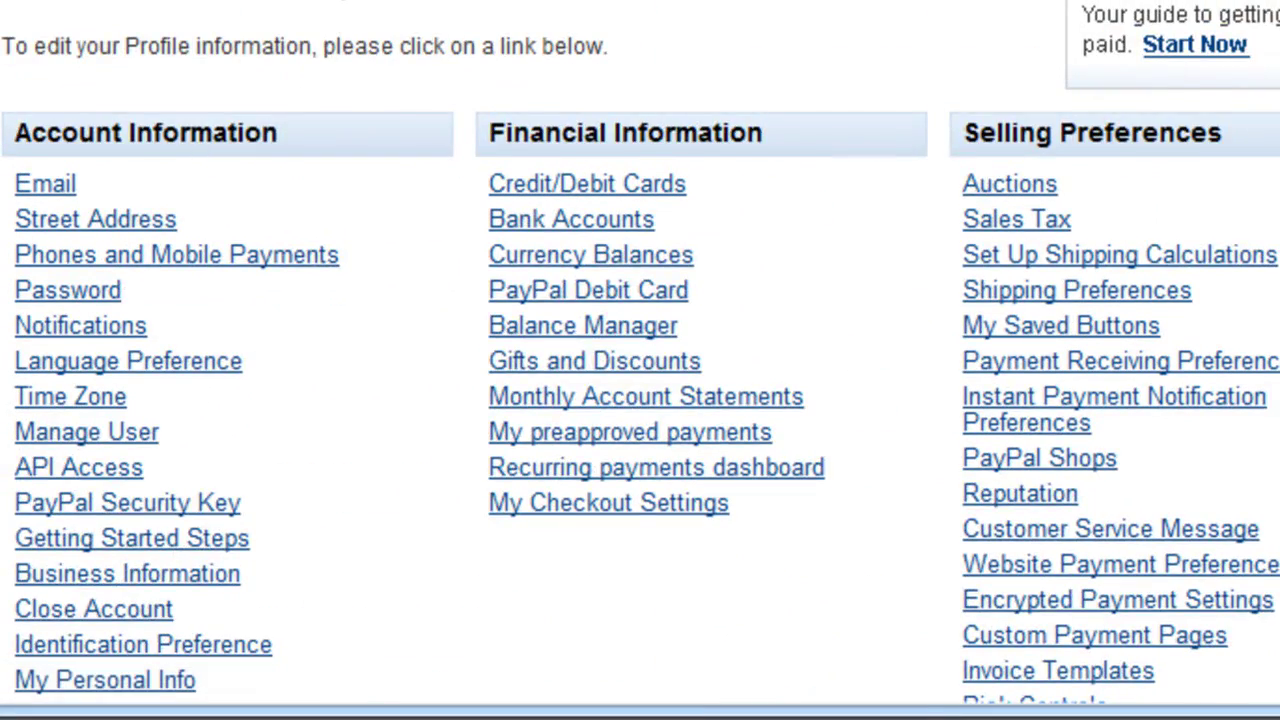
scroll(640, 360, "down", 3)
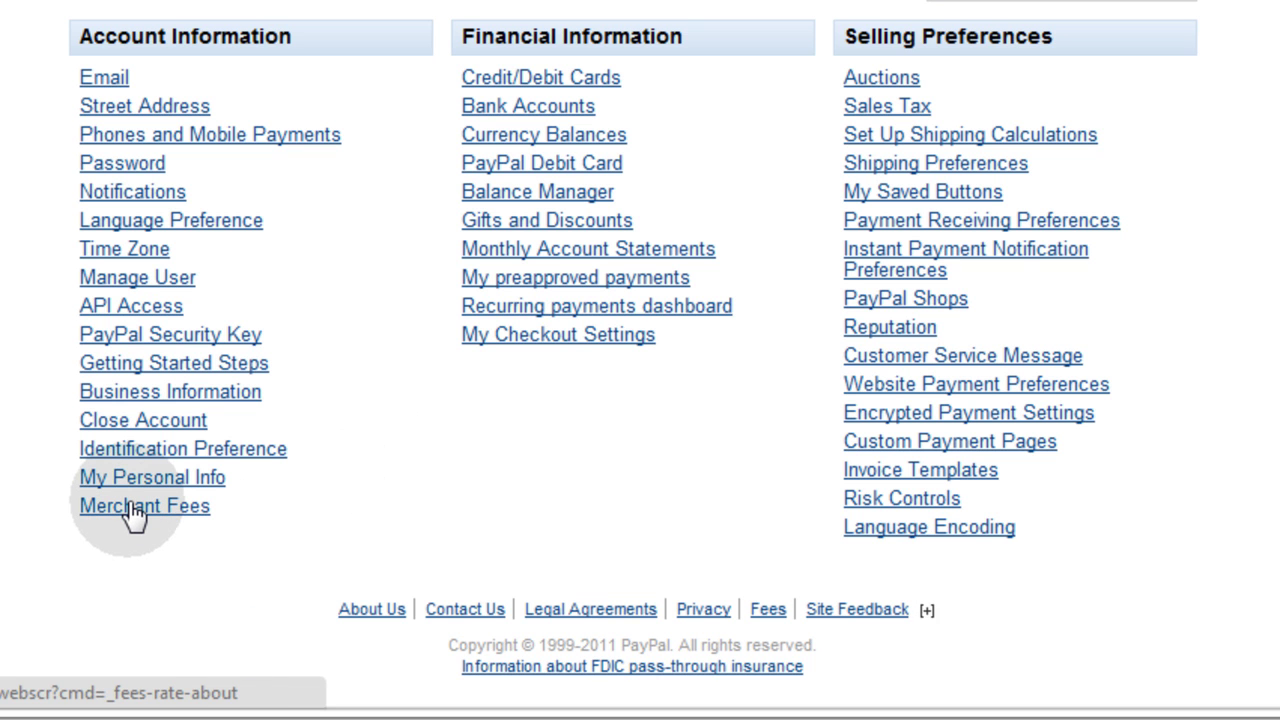
Step: Open Getting Started Steps and review the account setup sections for sign-up, information verification and payment solution
left_click(180, 366)
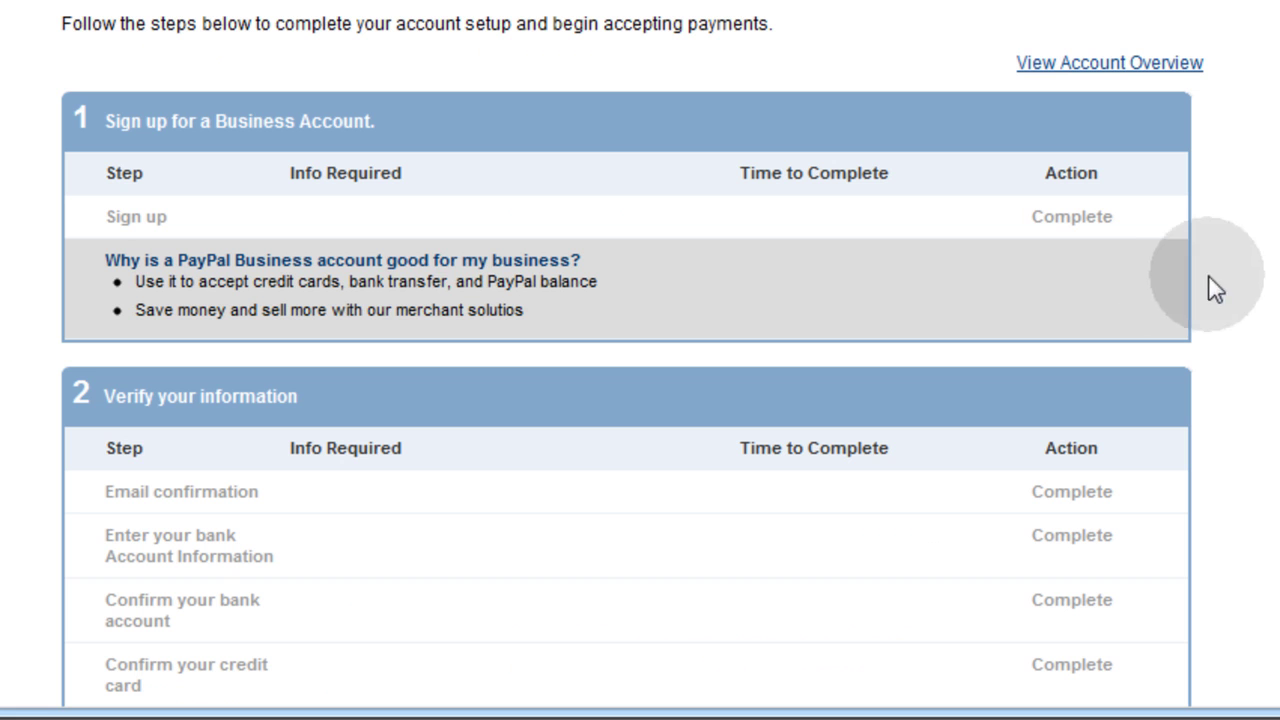
scroll(810, 322, "down", 3)
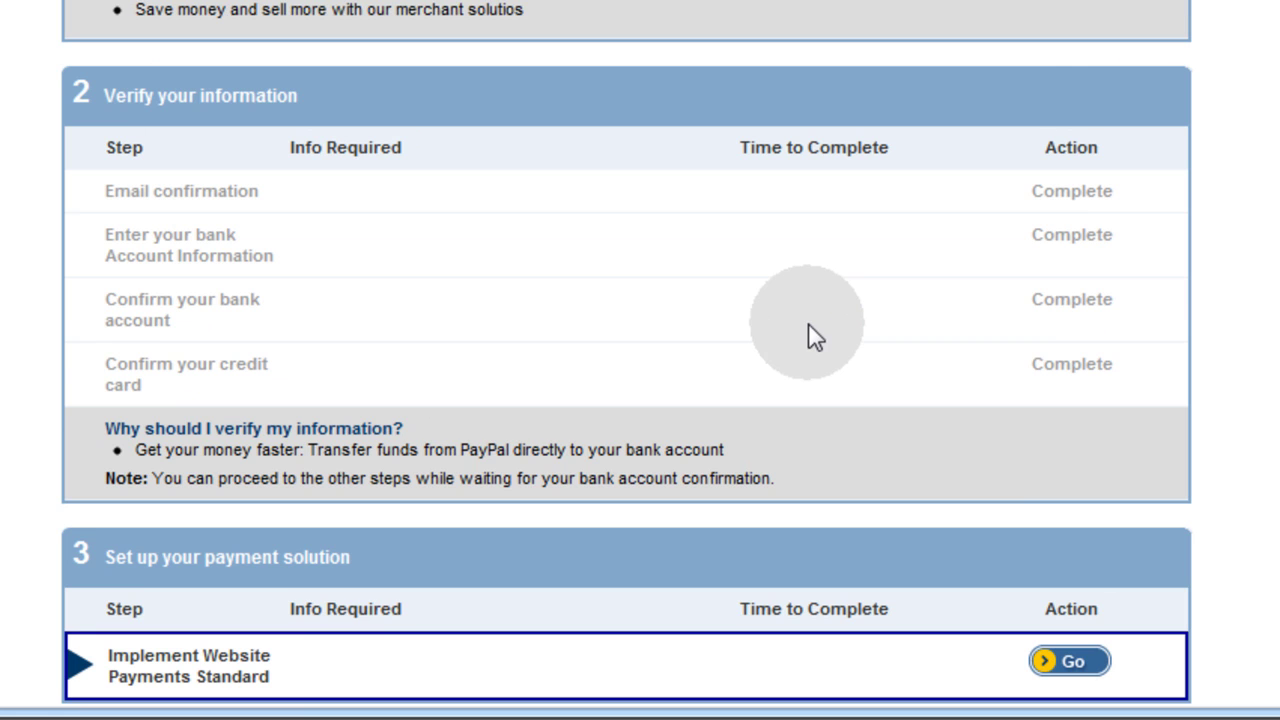
scroll(790, 314, "up", 3)
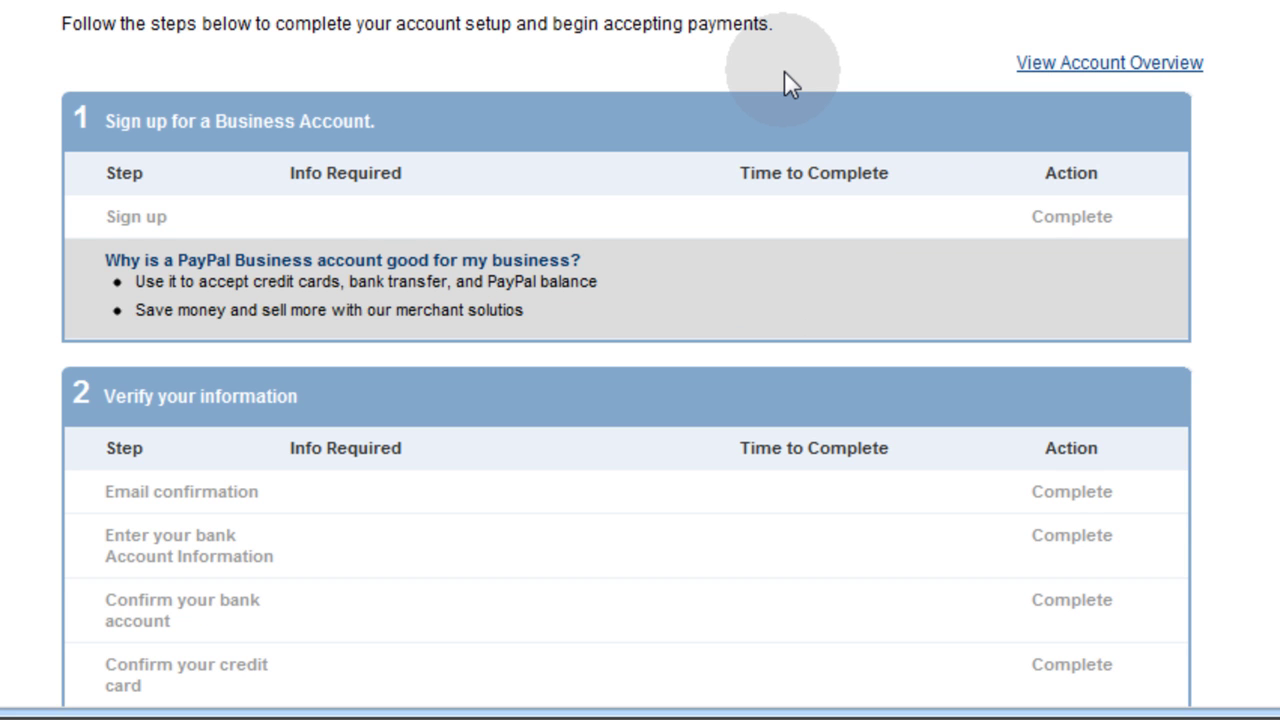
scroll(784, 83, "down", 2)
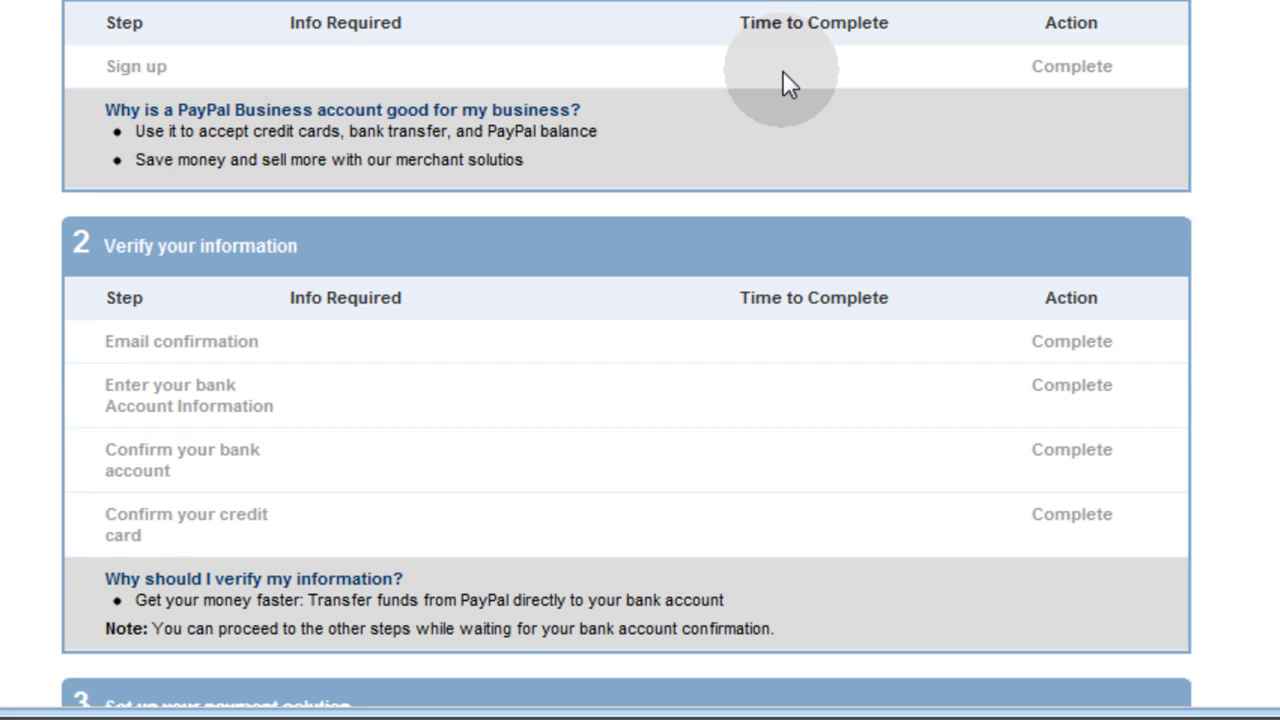
scroll(782, 70, "up", 2)
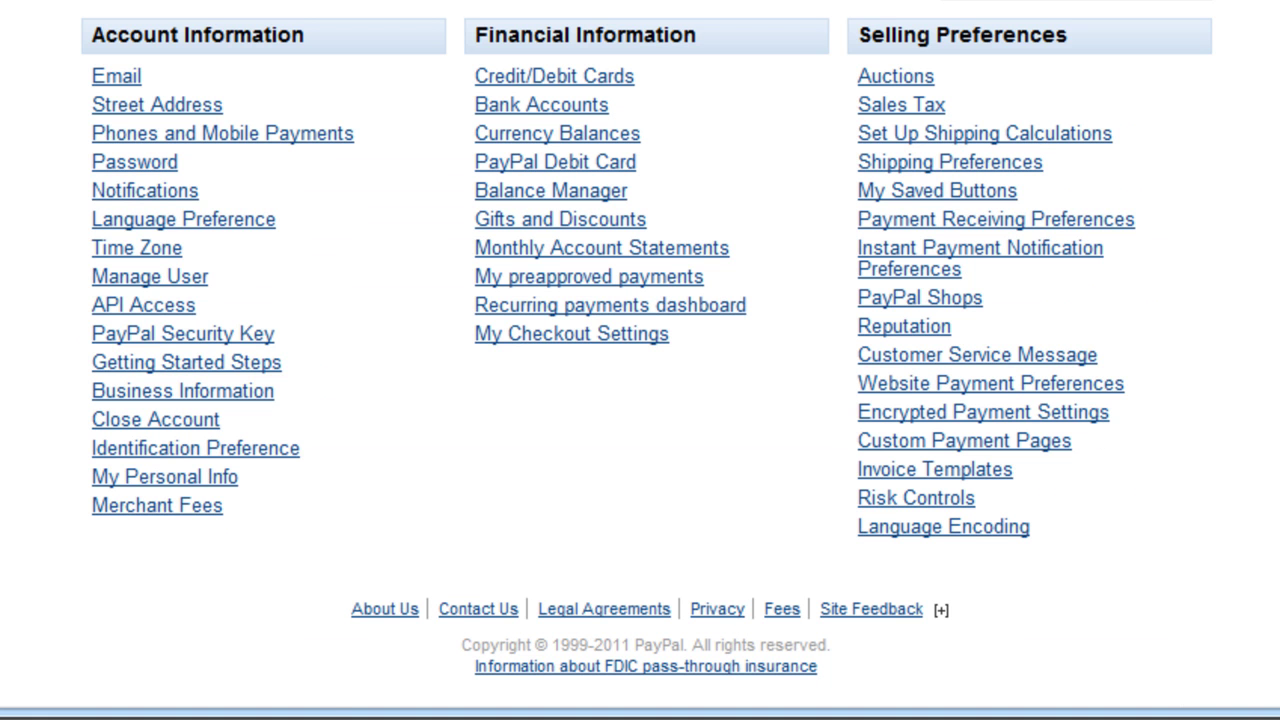
Step: Open Business Information and look over the Selling Preferences links in the profile summary
left_click(177, 392)
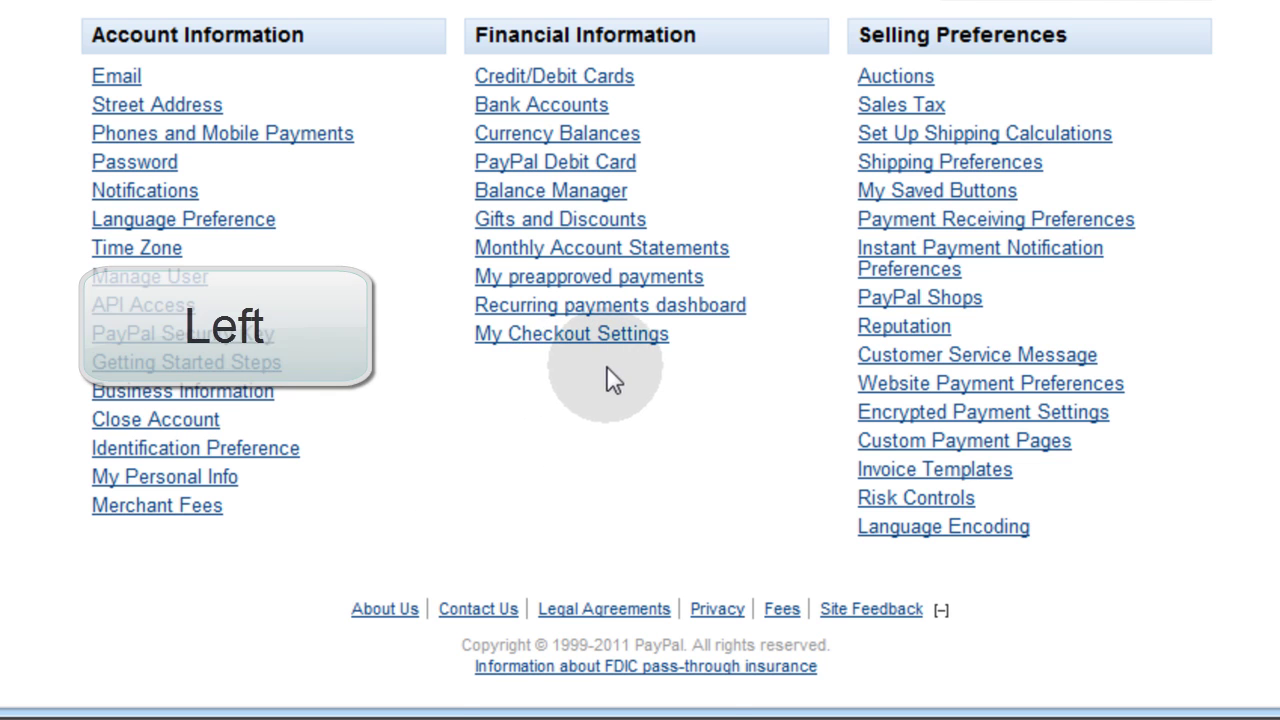
scroll(537, 348, "up", 1)
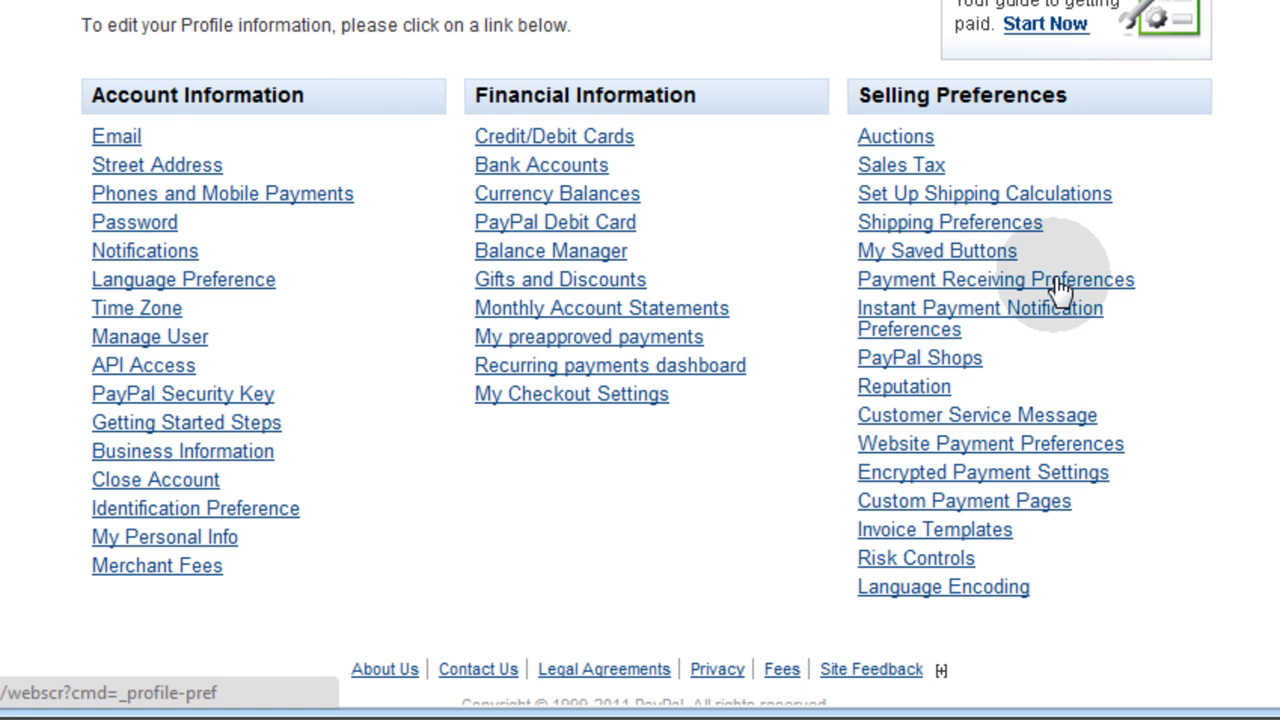
scroll(1050, 288, "down", 1)
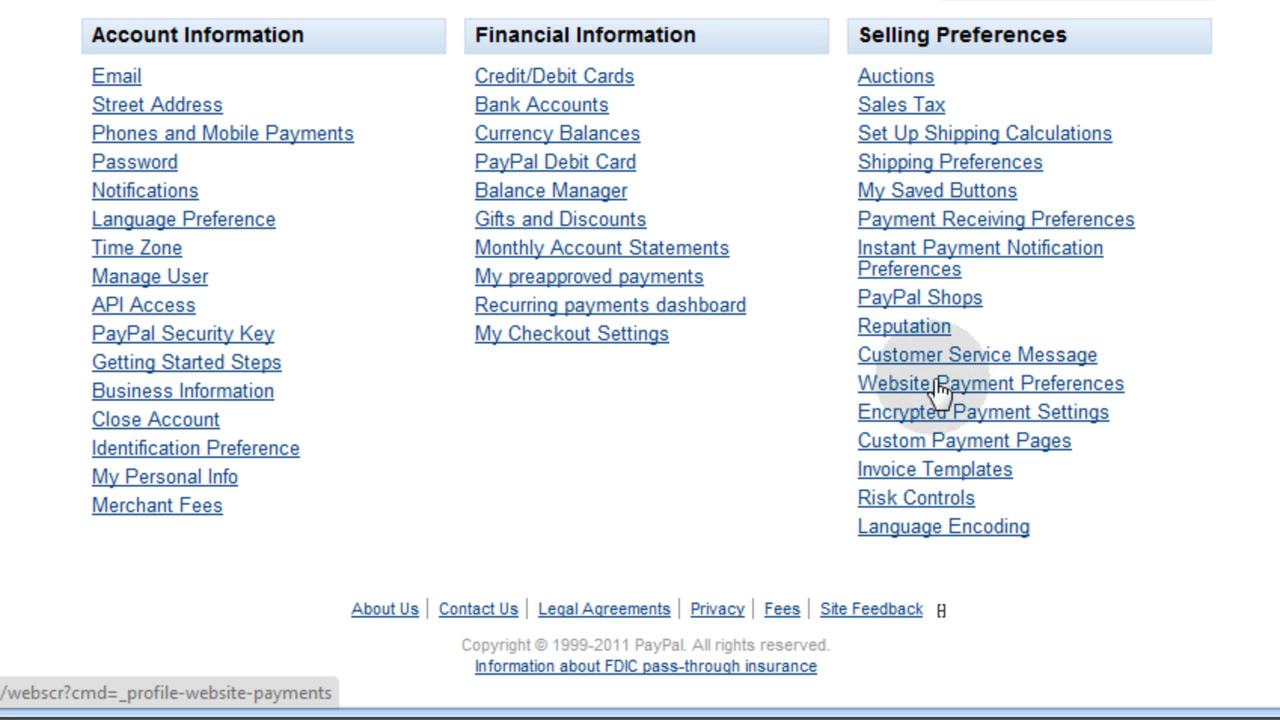
Step: Review the Auto Return and Return URL settings in Website Payment Preferences and open Encrypted Payment Settings
left_click(1056, 388)
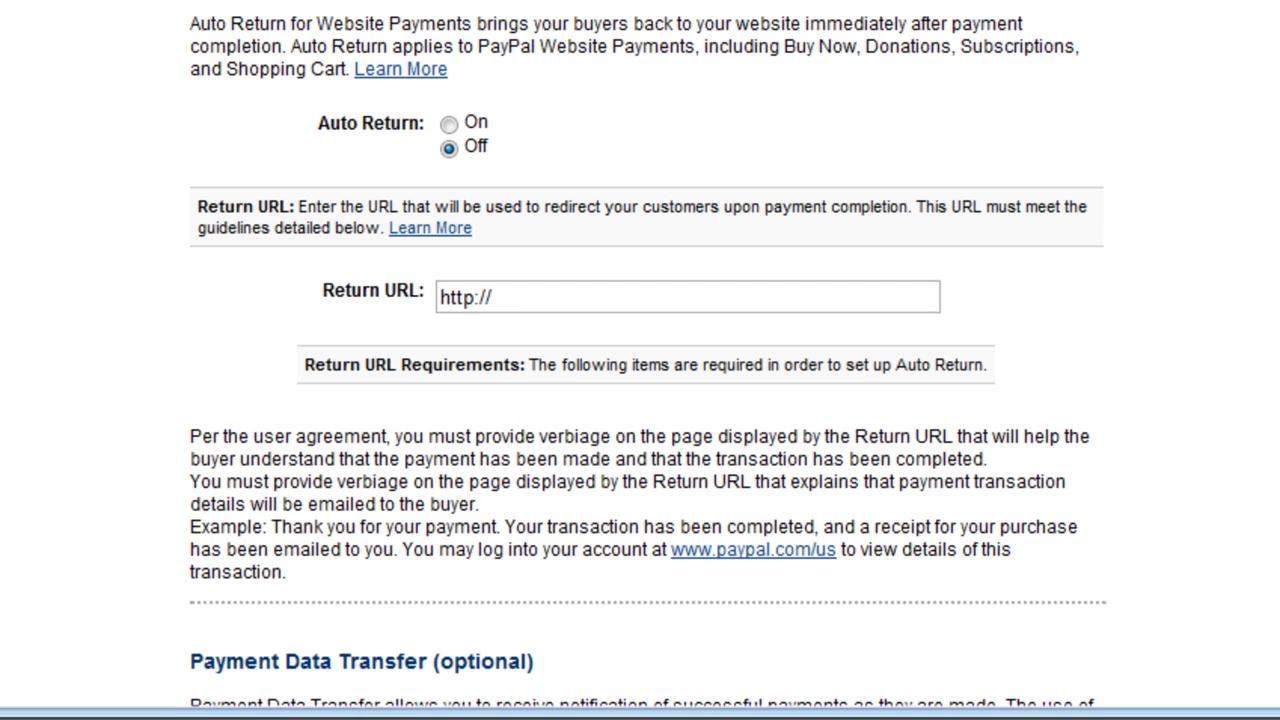
left_click(555, 298)
left_click(1084, 284)
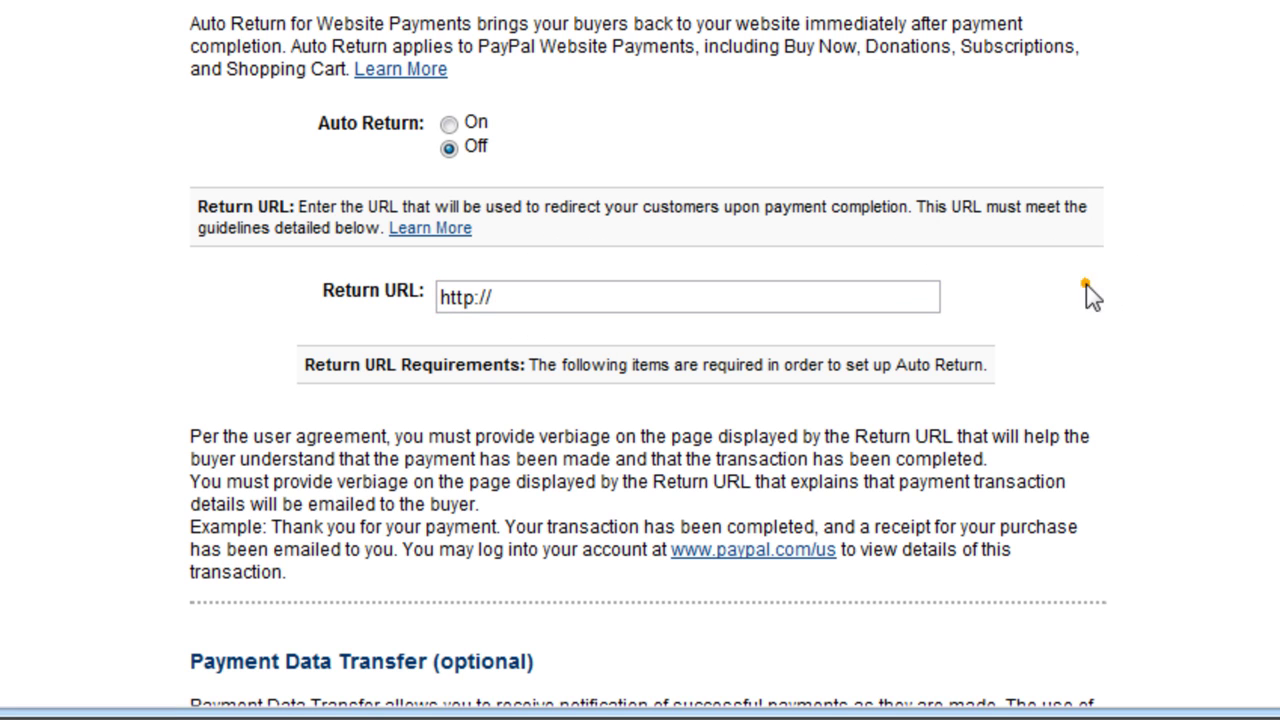
left_click(1205, 276)
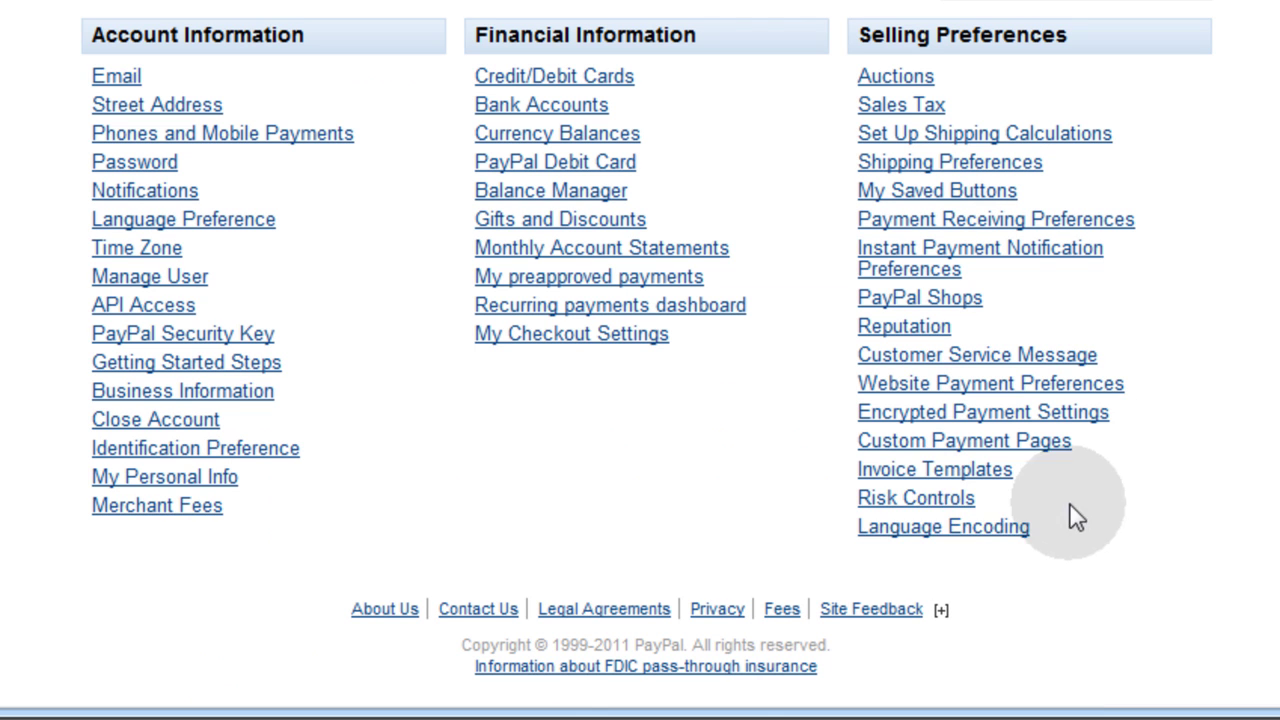
left_click(981, 413)
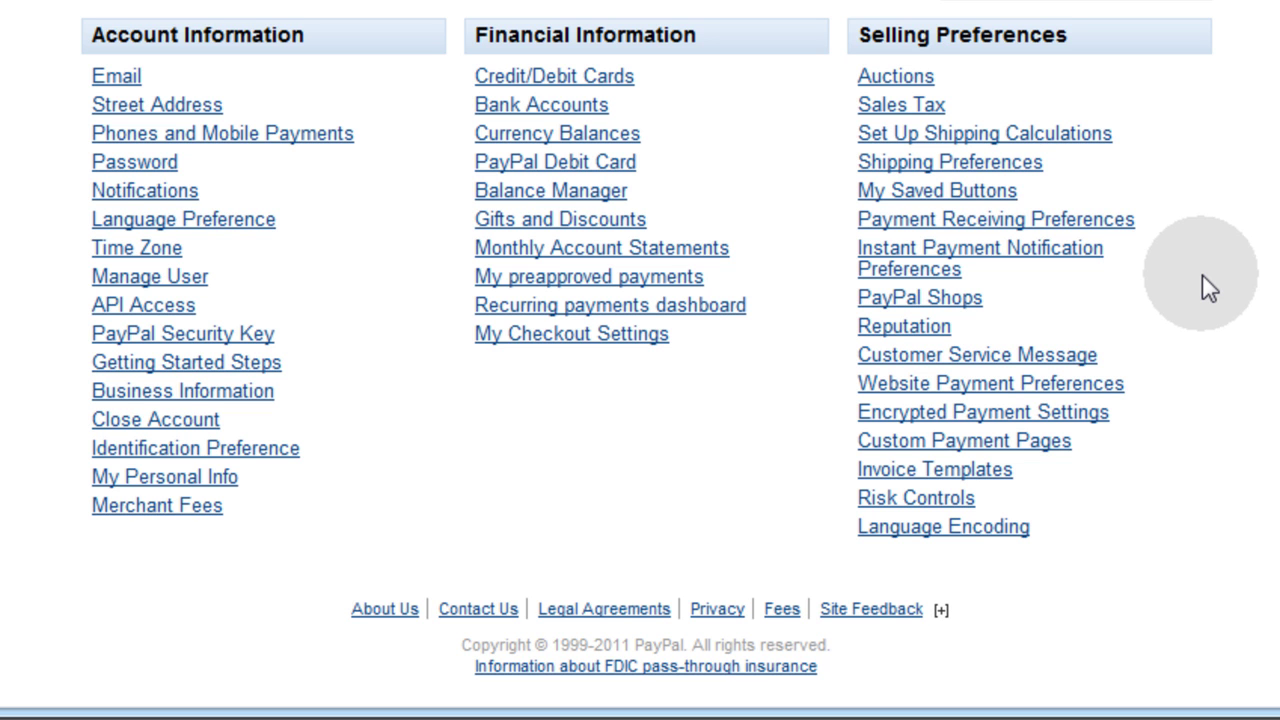
left_click(1073, 265)
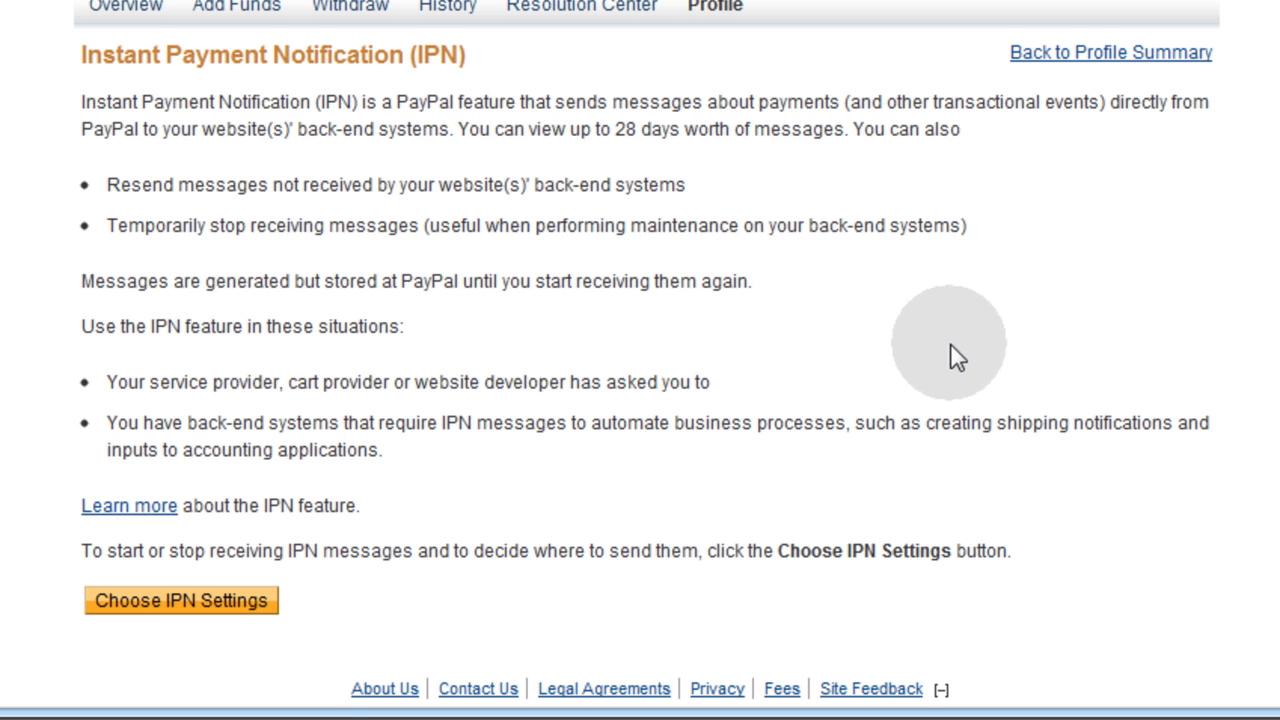
left_click(209, 612)
left_click(214, 279)
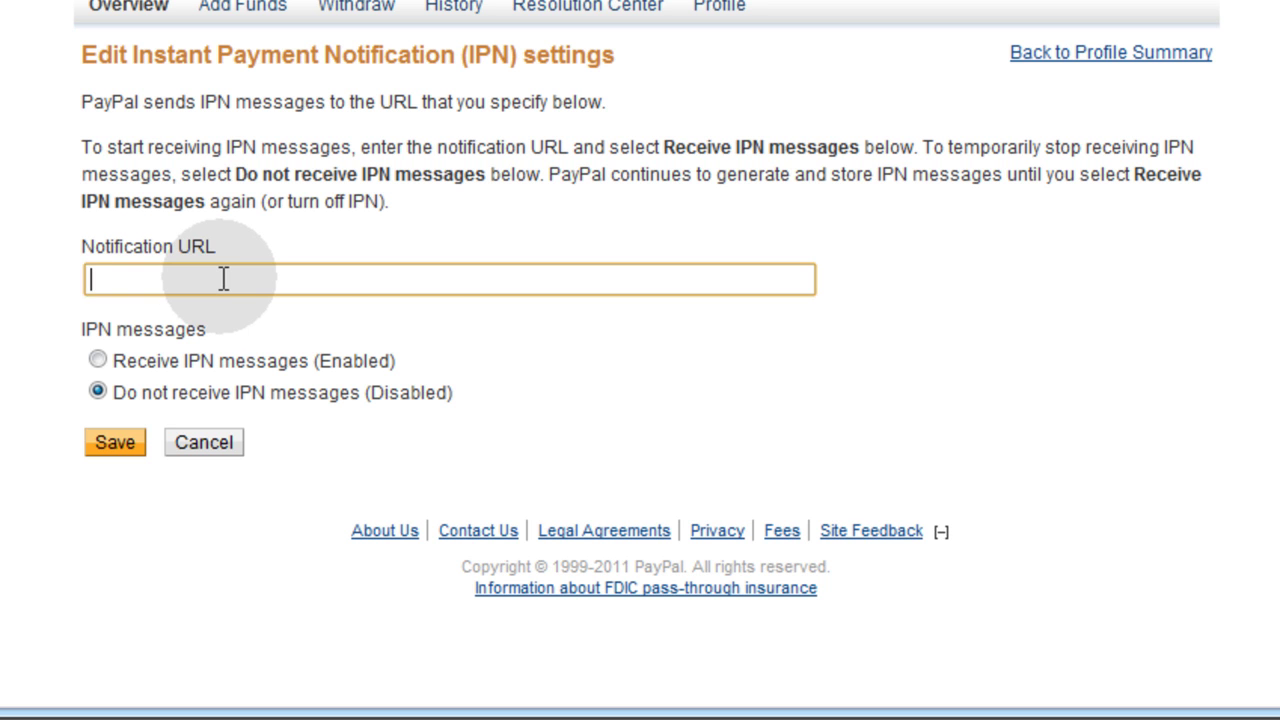
type("https://www.")
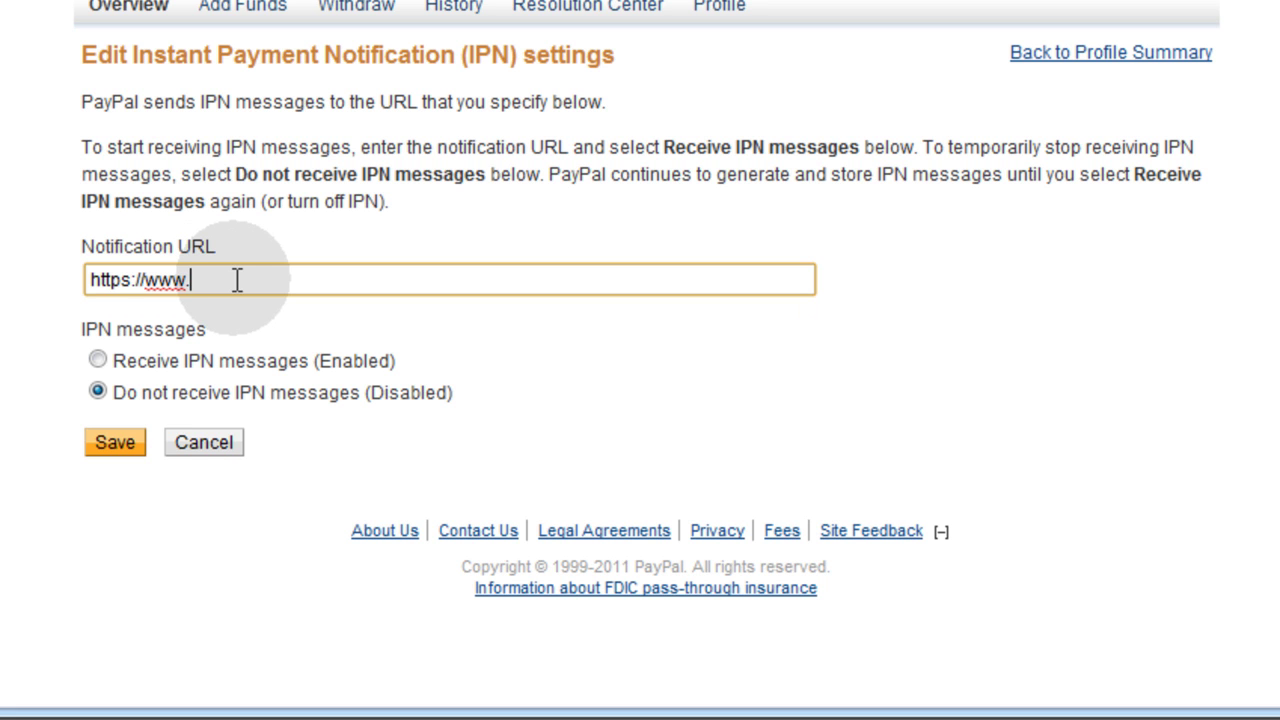
type("blahblah.com")
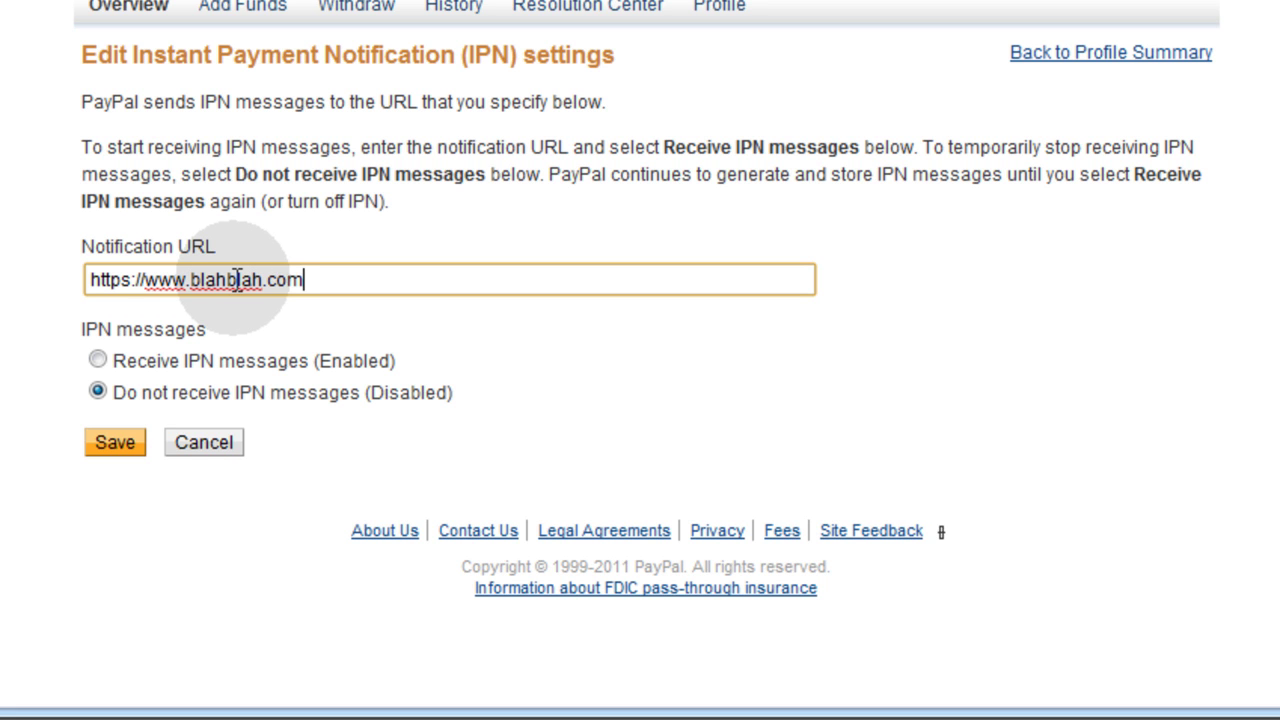
type("/myIP")
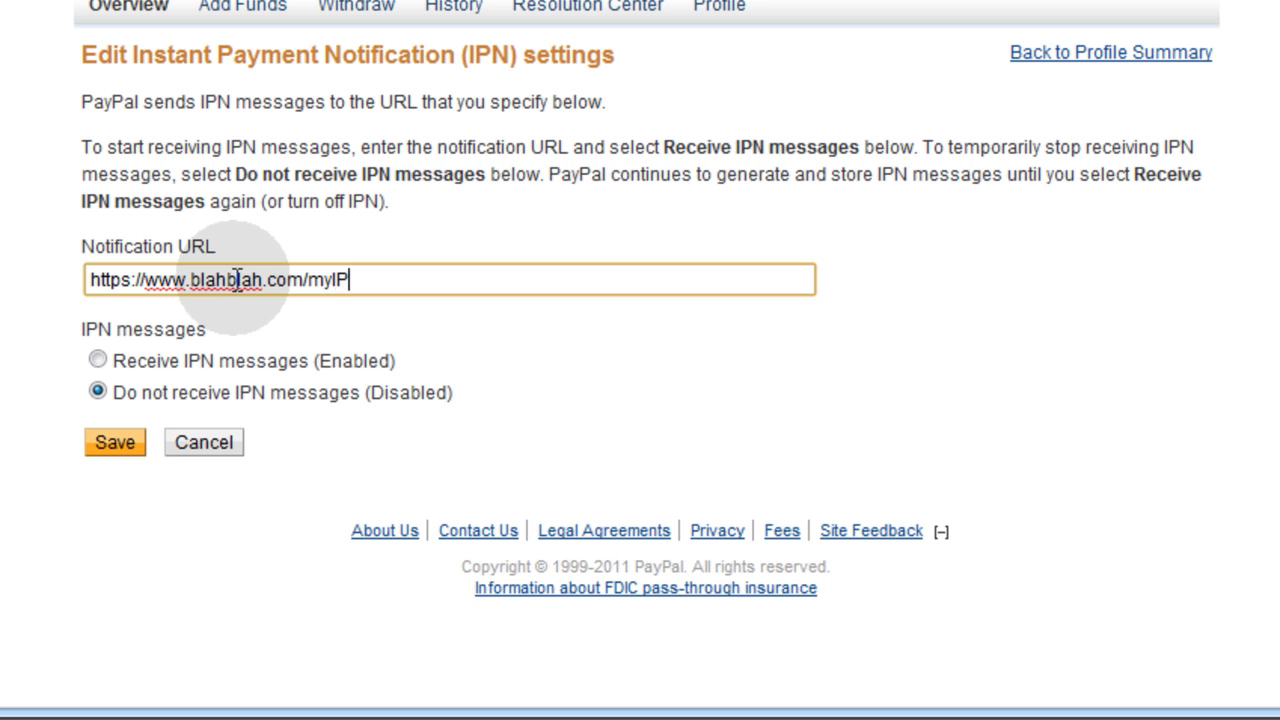
type("Nscript.php")
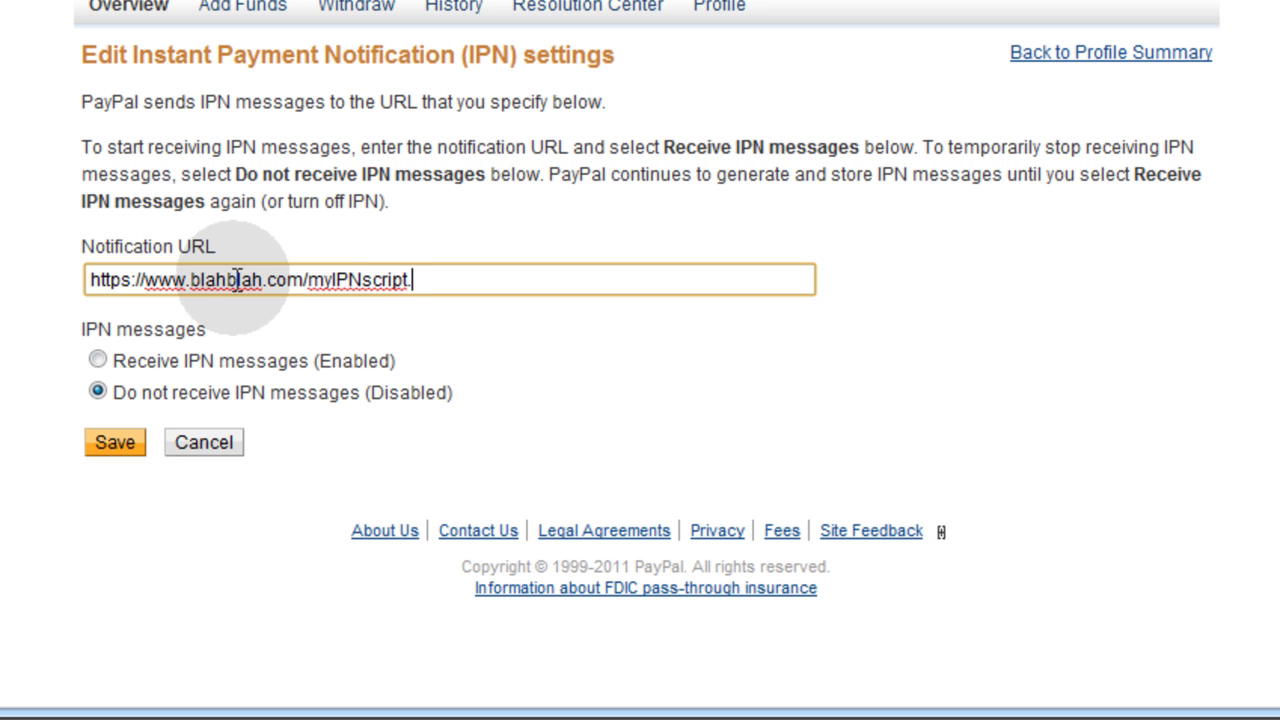
Step: Highlight the myIPNscript.php part of the notification URL and cancel editing the IPN settings
double_click(400, 283)
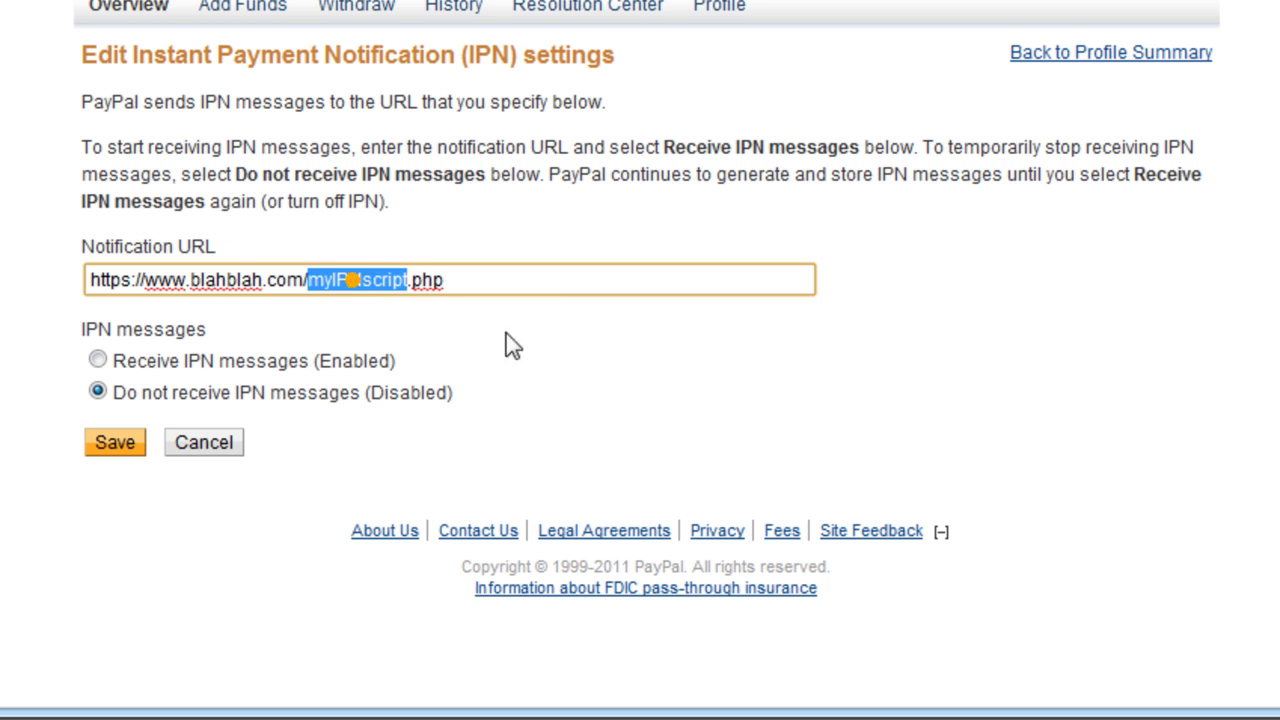
left_click(382, 280)
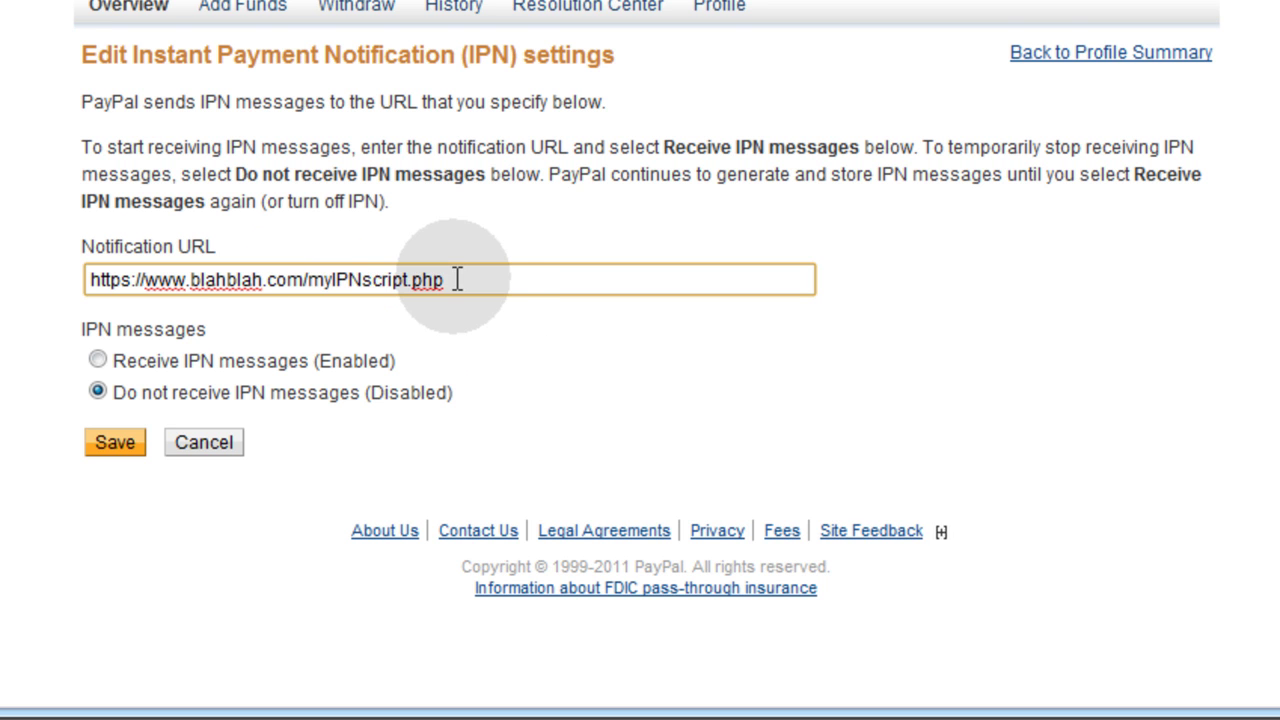
double_click(350, 280)
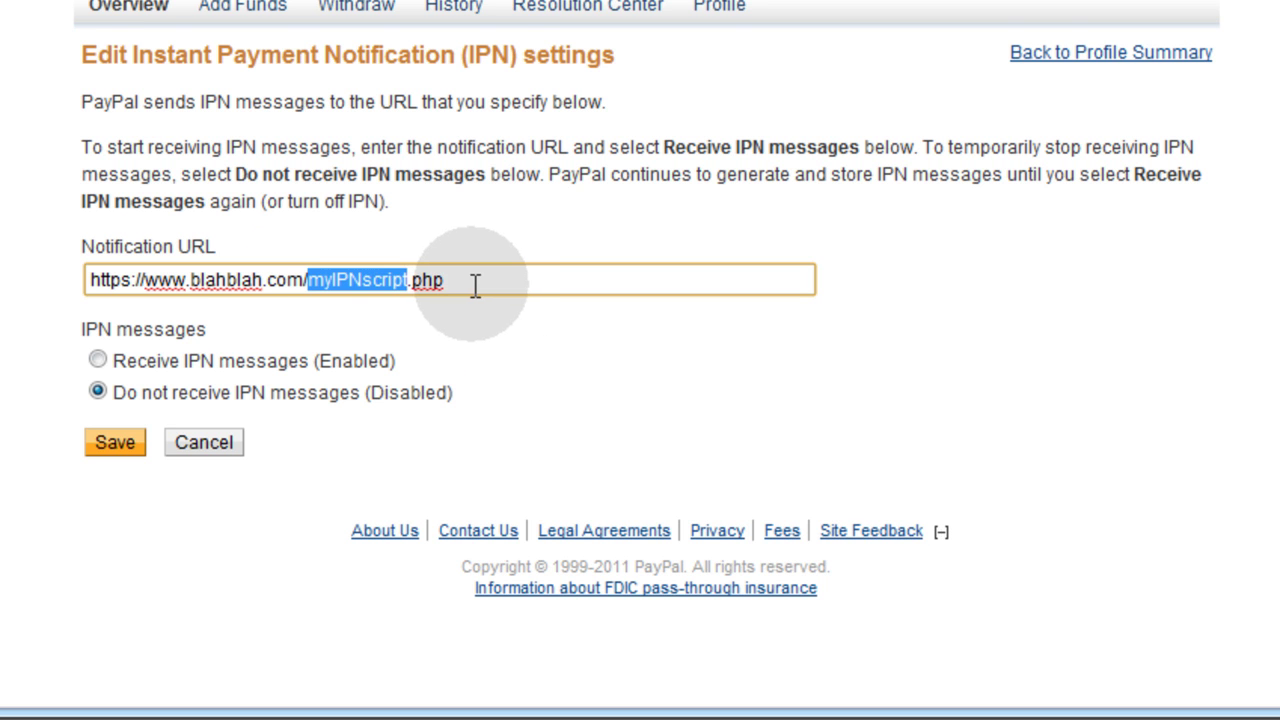
left_click(484, 206)
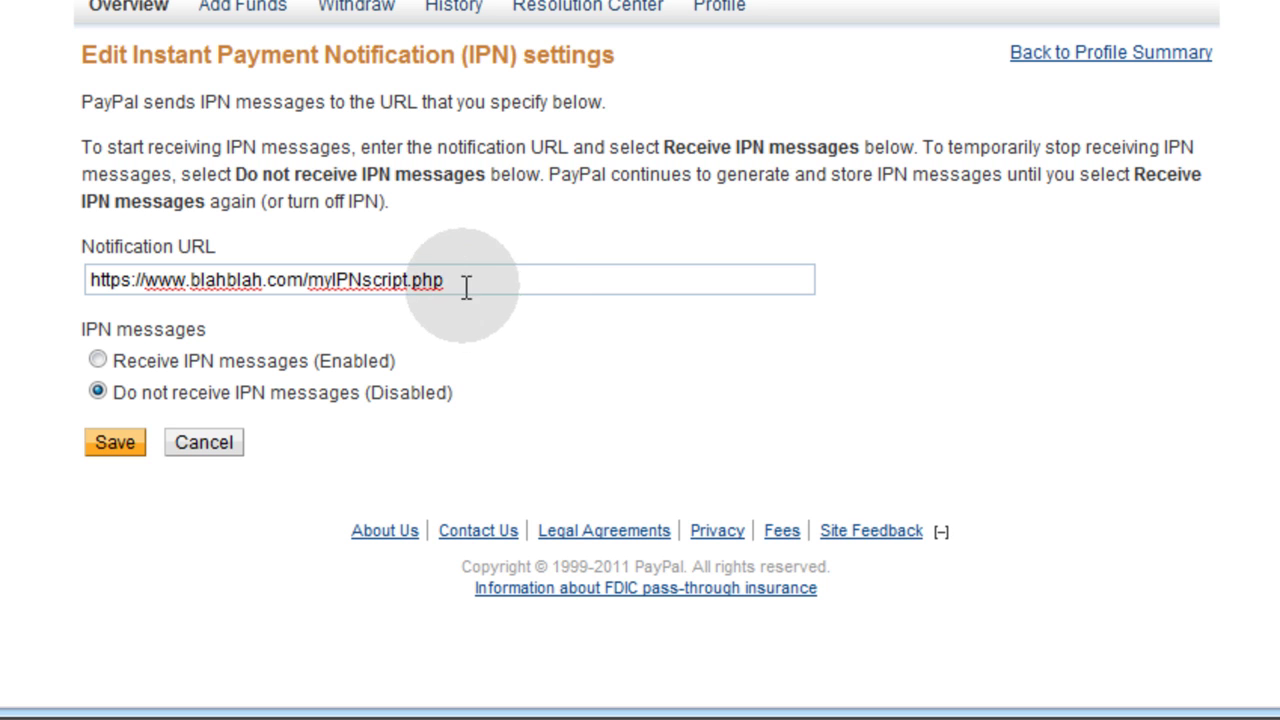
left_click_drag(464, 283, 310, 290)
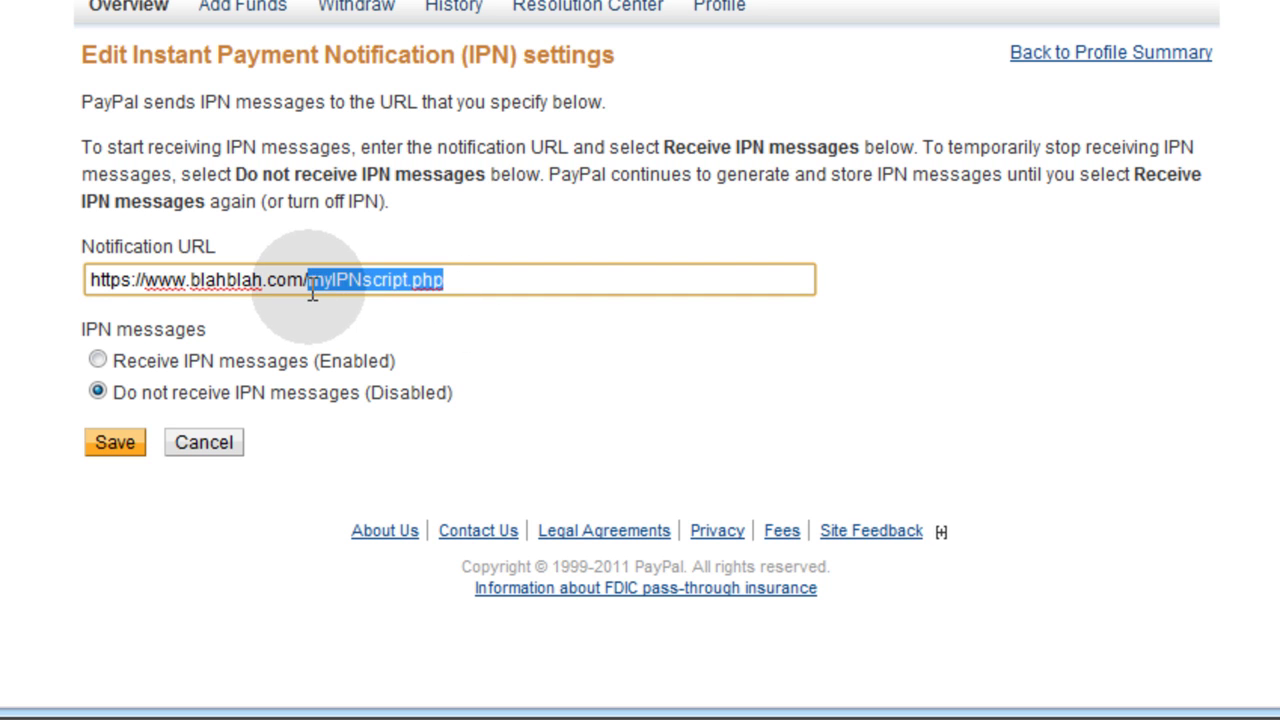
left_click(453, 283)
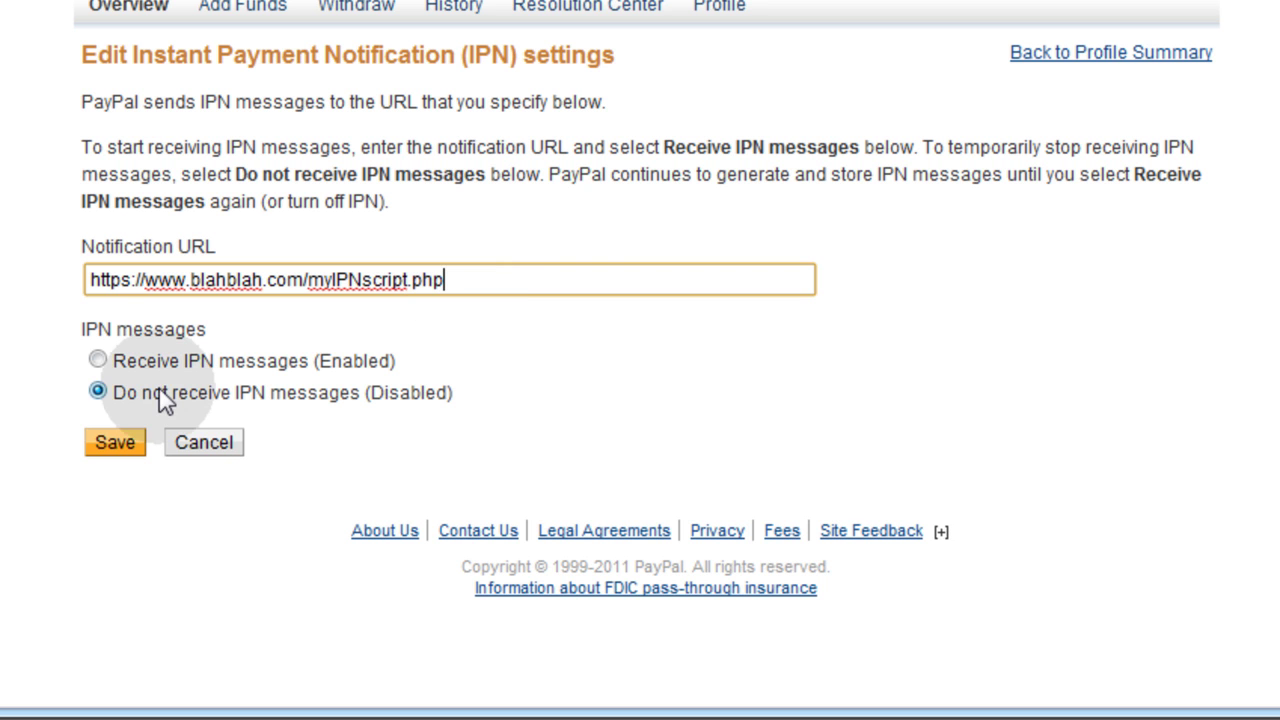
left_click(188, 455)
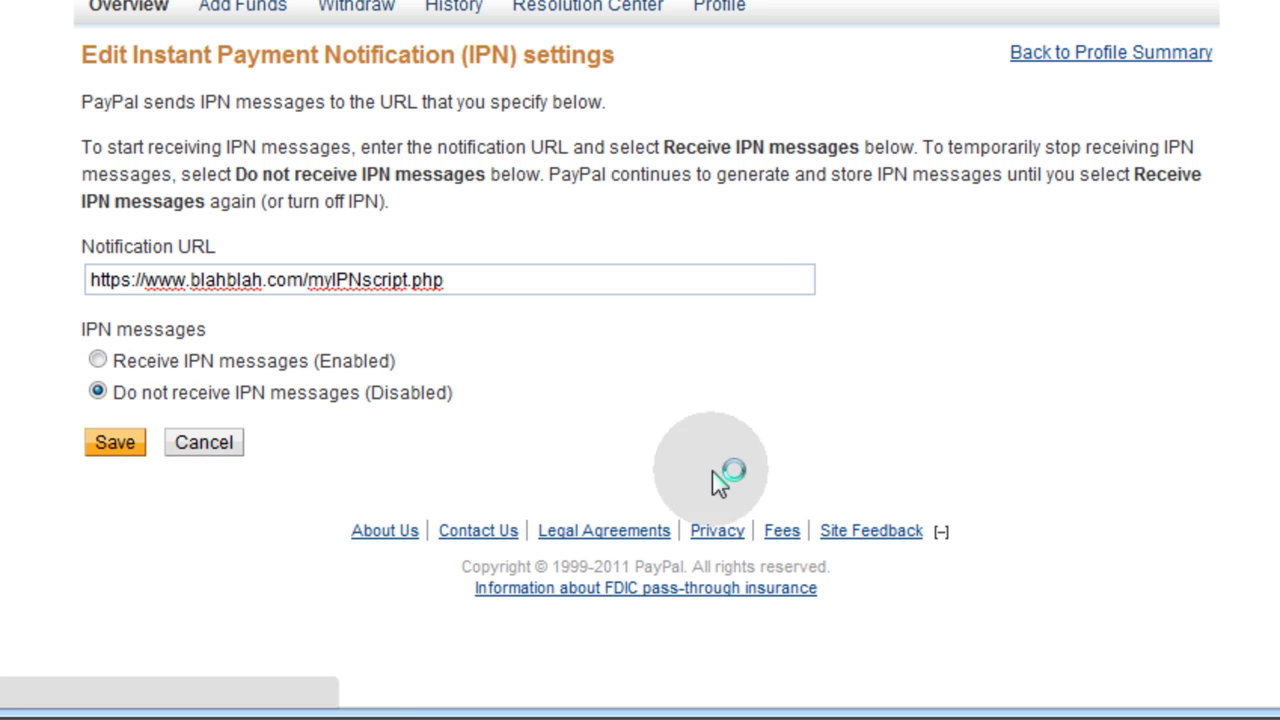